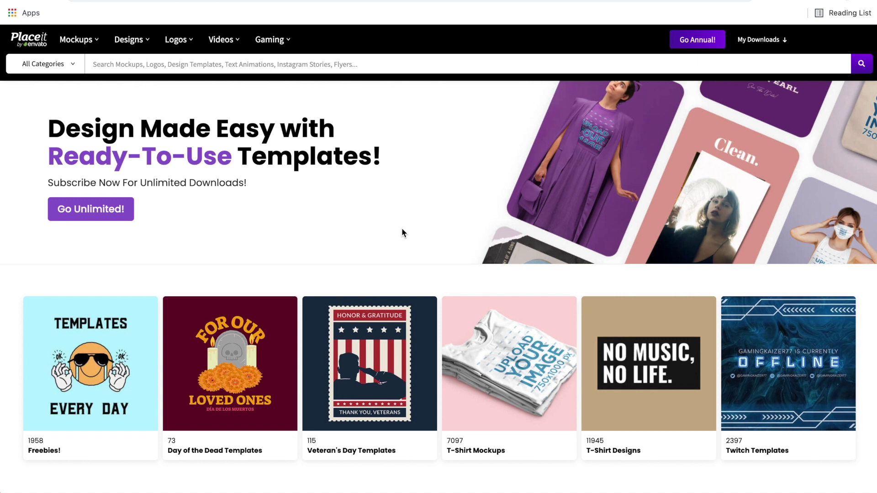
Open the T-Shirt Designs templates from the Apparel & Print group of designs.
mouse_move(131, 42)
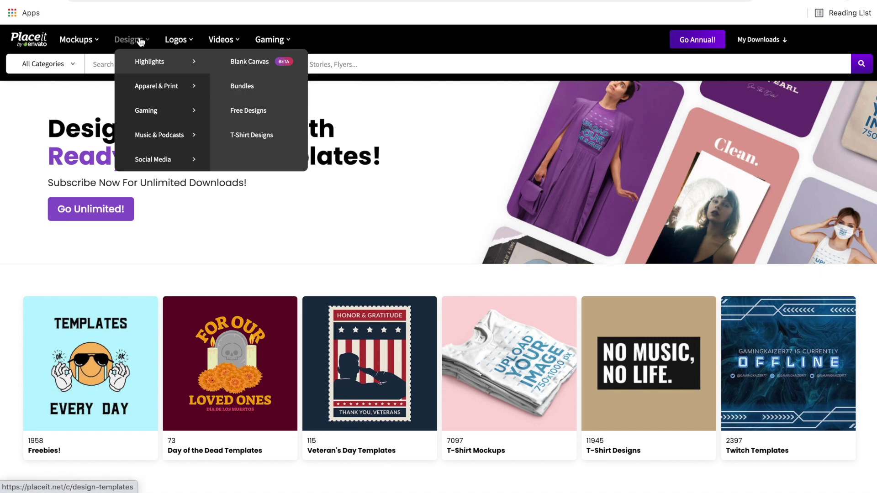
mouse_move(140, 86)
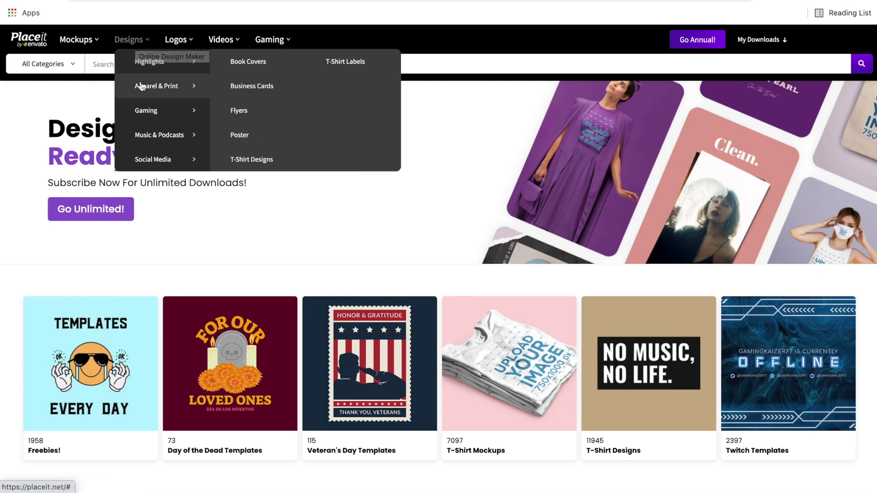
left_click(253, 160)
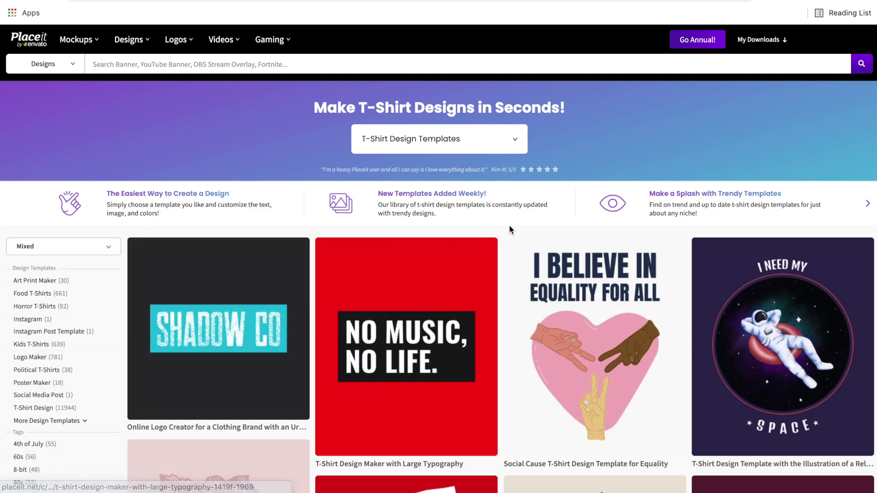
Filter the t-shirt design templates by the Typography tag.
scroll(500, 226, "down", 10)
scroll(501, 231, "down", 9)
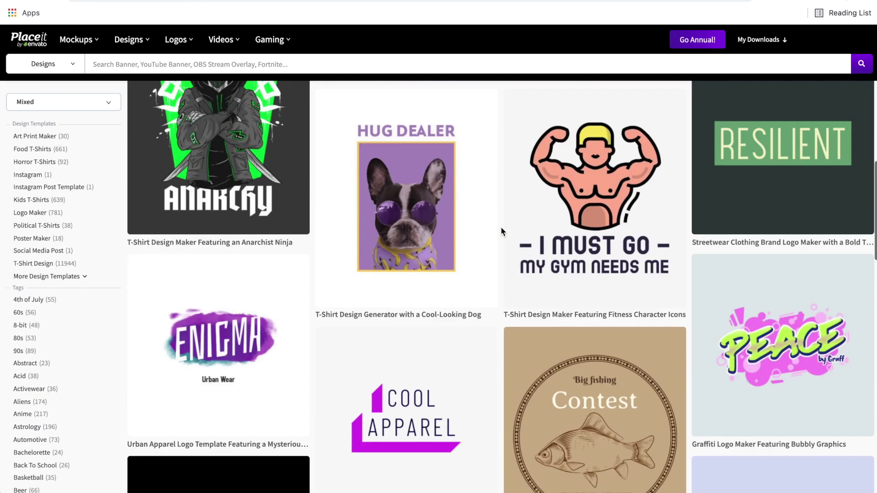
scroll(501, 230, "up", 7)
scroll(501, 231, "up", 4)
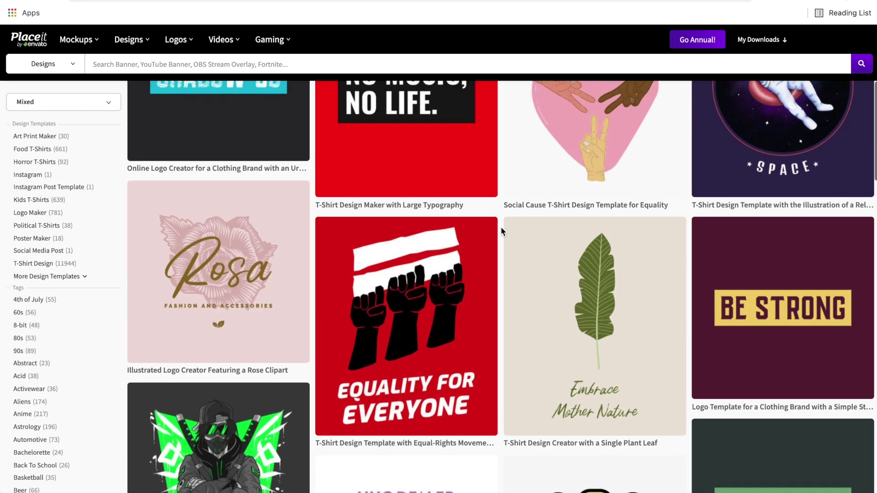
scroll(501, 229, "up", 5)
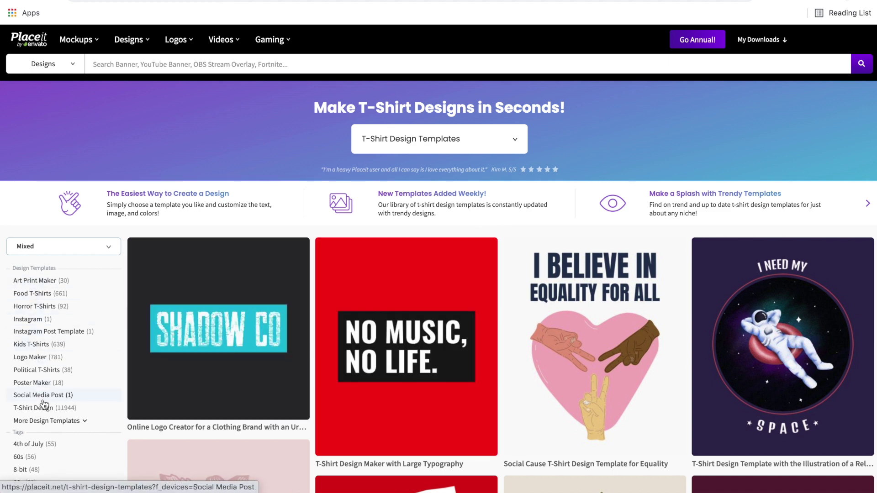
scroll(44, 400, "down", 6)
scroll(44, 400, "down", 15)
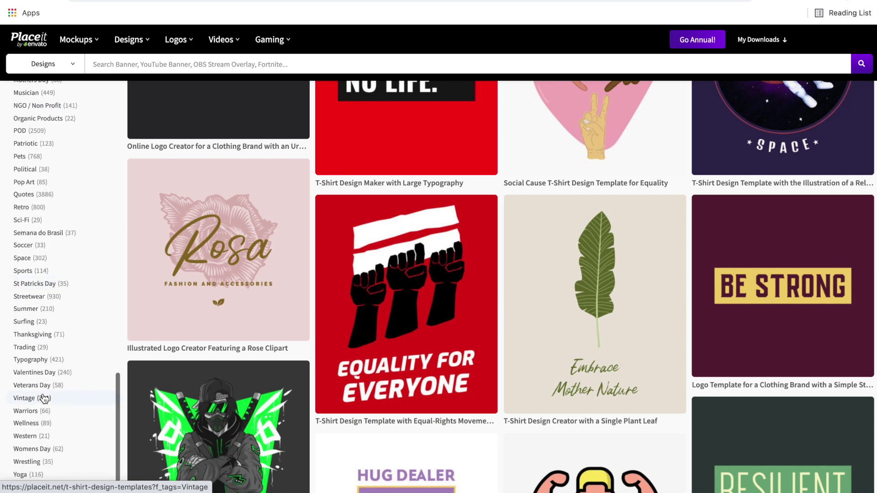
scroll(41, 452, "down", 1)
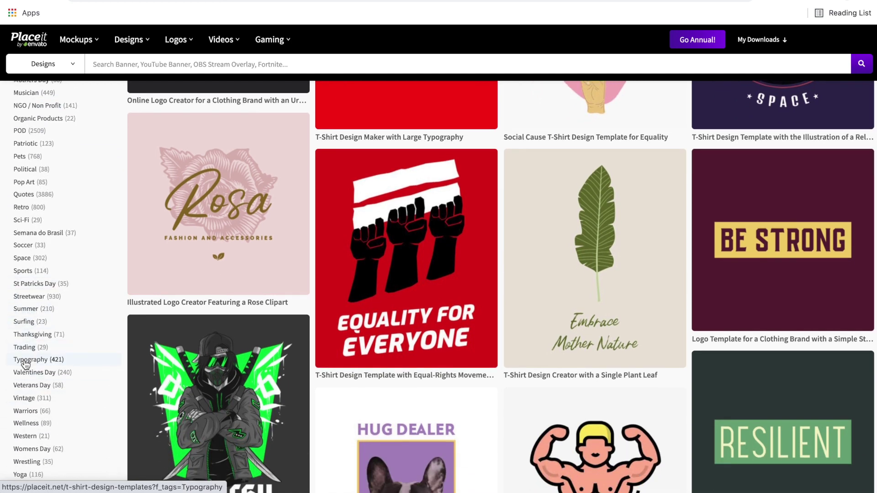
left_click(25, 361)
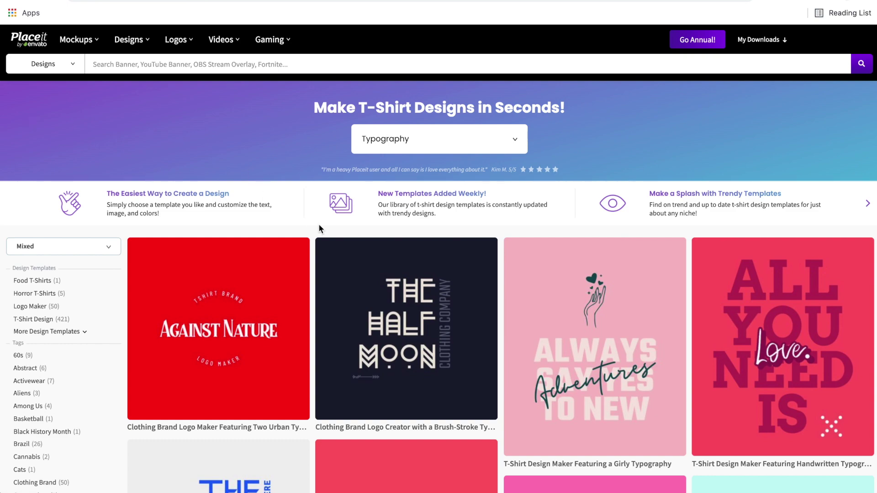
Look through the typography t-shirt templates and sort them by Best Selling.
scroll(306, 228, "down", 15)
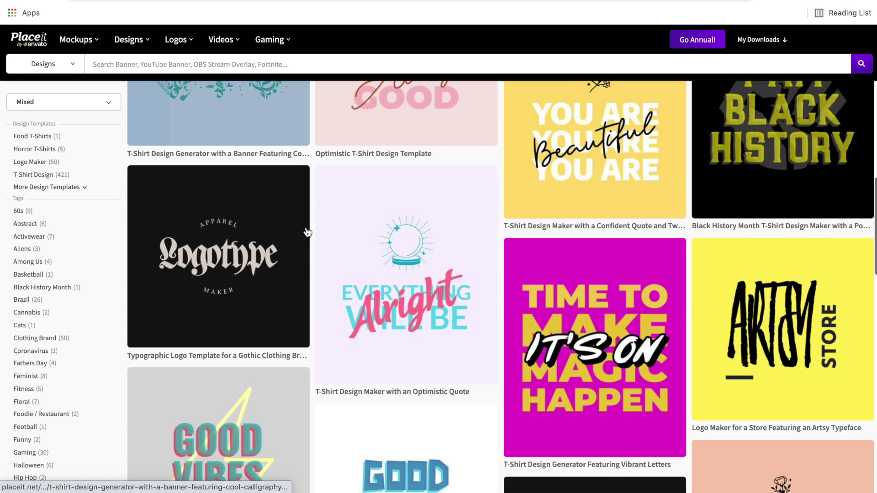
scroll(307, 232, "down", 15)
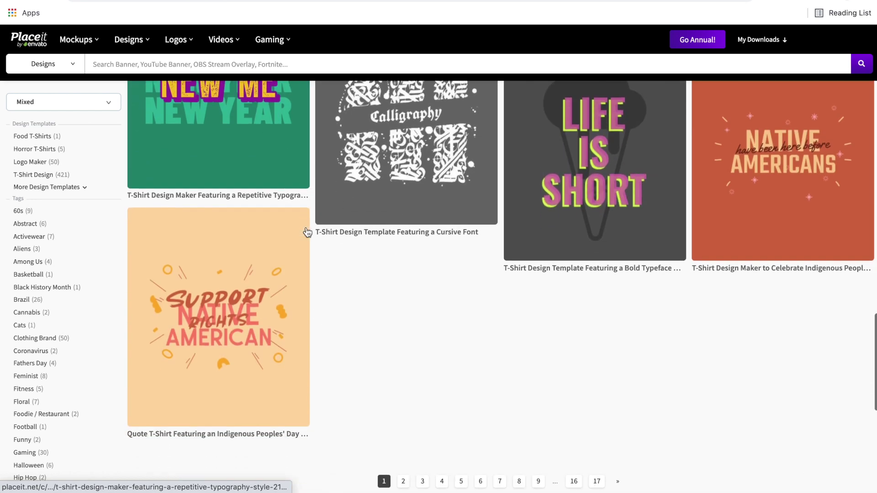
scroll(333, 338, "down", 1)
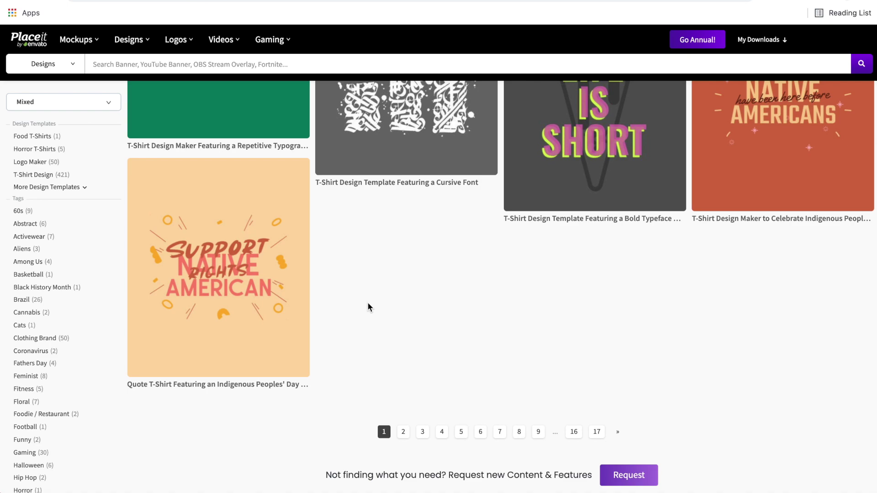
scroll(367, 303, "up", 15)
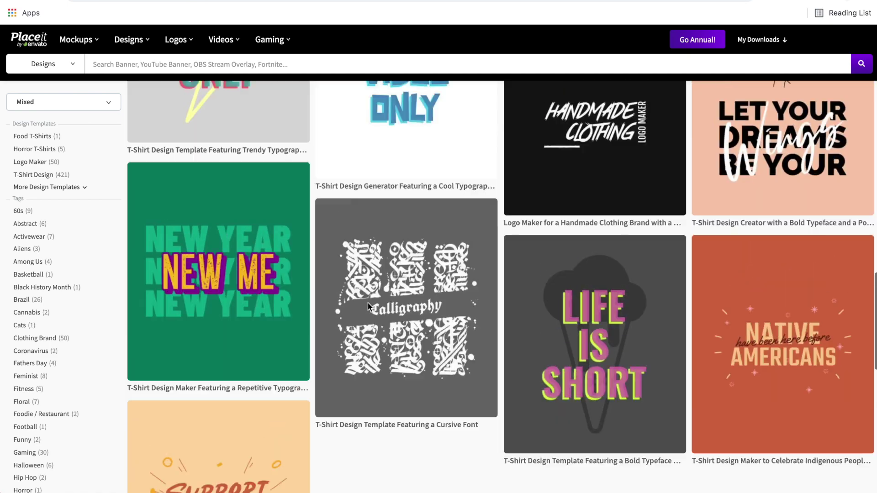
scroll(369, 307, "up", 3)
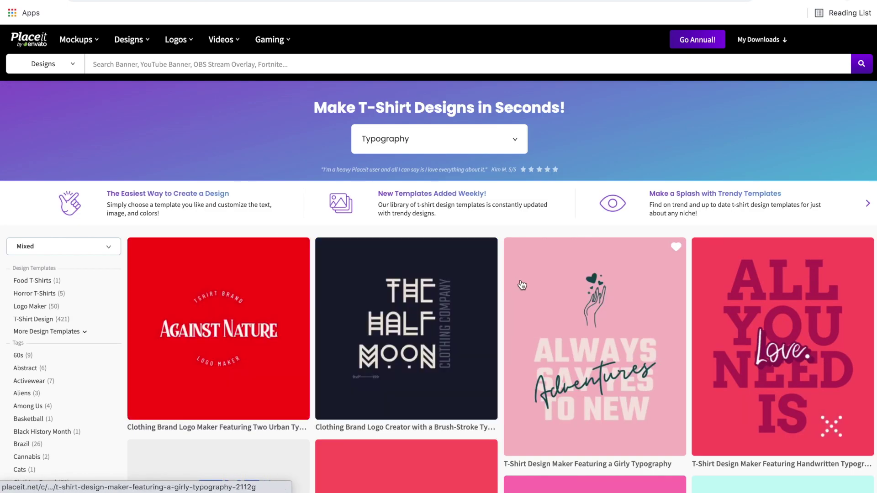
left_click(92, 246)
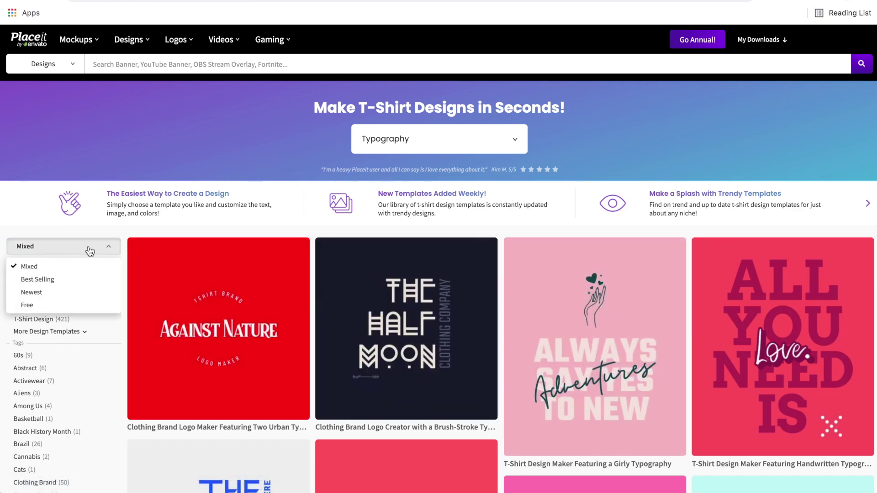
left_click(47, 281)
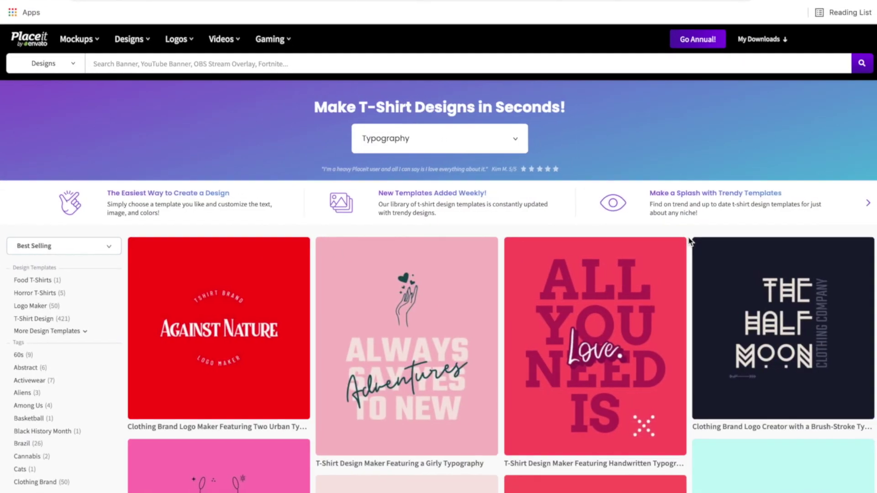
Sort the typography t-shirt templates by Free and look through the free designs.
left_click(97, 247)
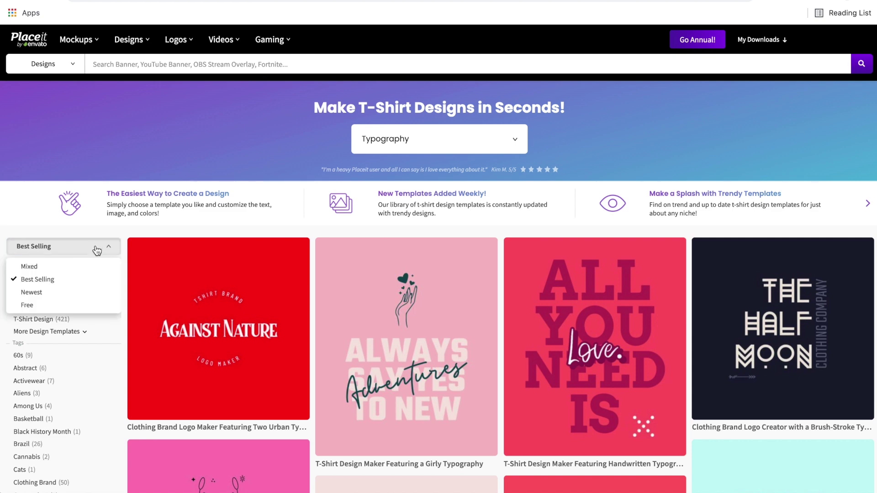
left_click(28, 305)
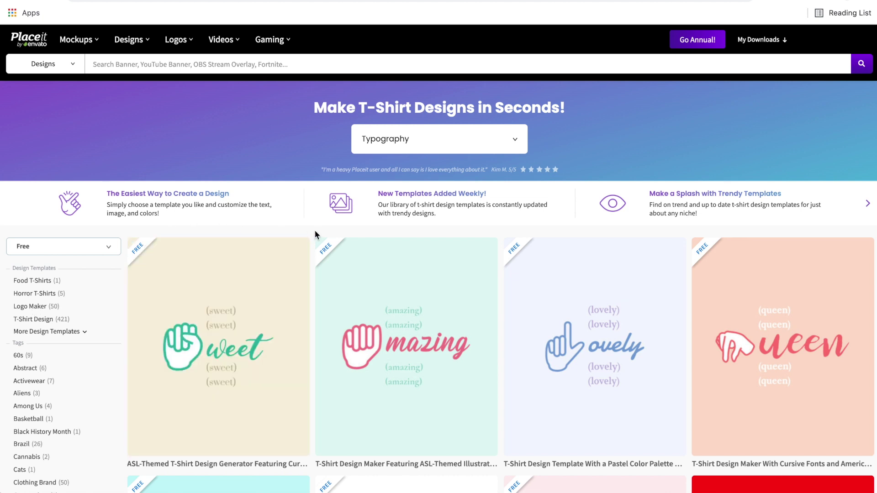
scroll(312, 229, "down", 4)
scroll(311, 235, "down", 3)
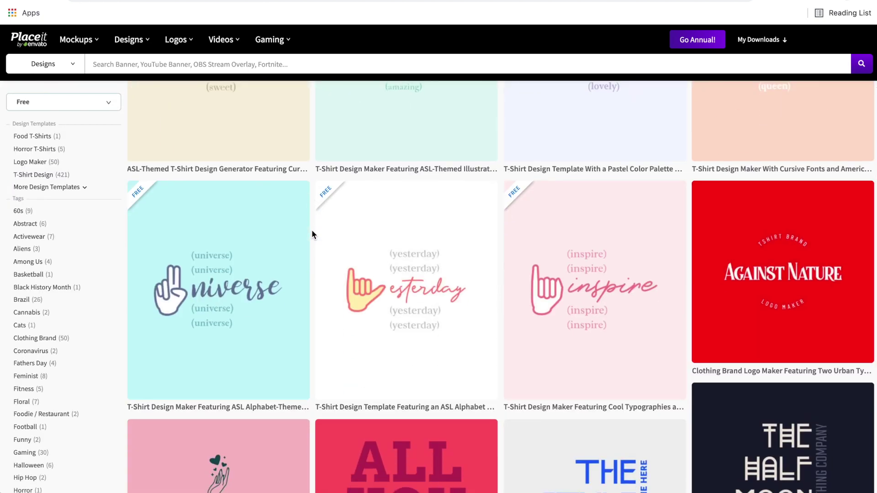
scroll(249, 254, "up", 3)
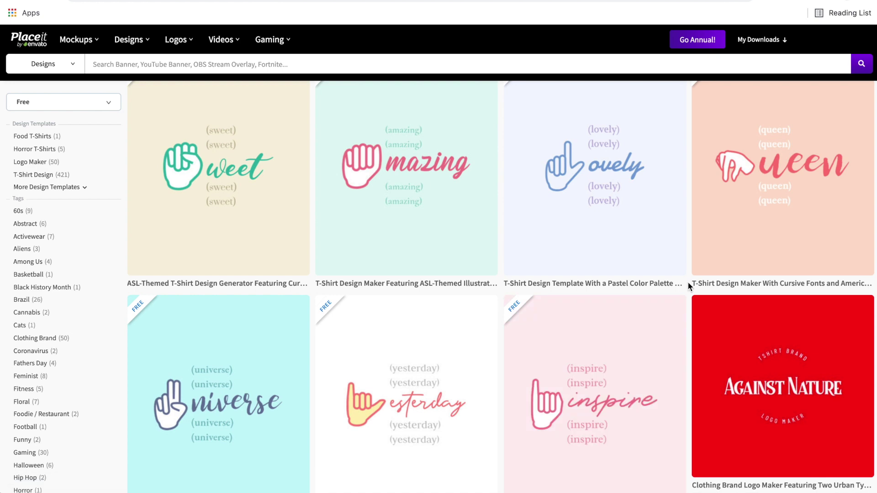
scroll(689, 286, "down", 3)
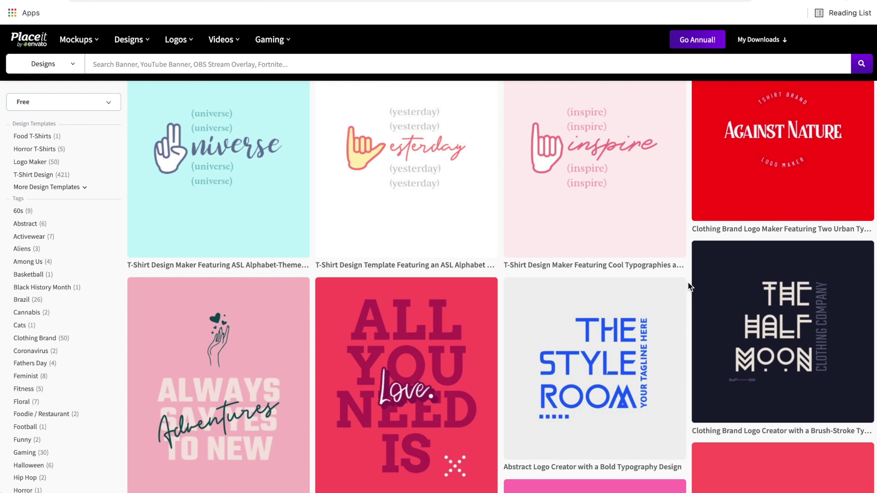
scroll(691, 297, "down", 2)
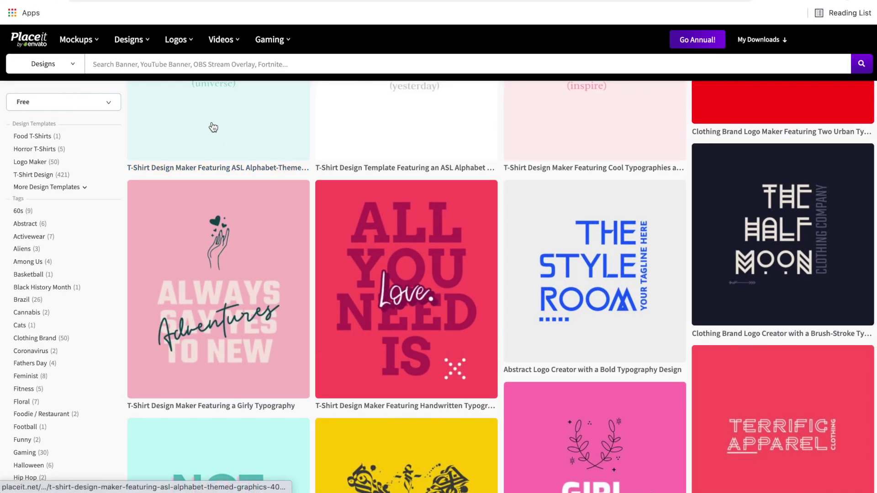
Go to the logo maker and show all logo templates without entering a company name.
mouse_move(184, 43)
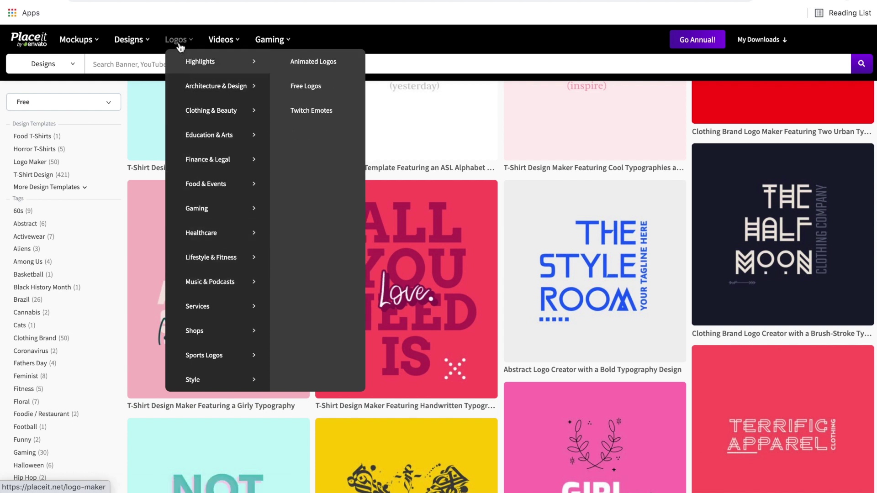
left_click(180, 48)
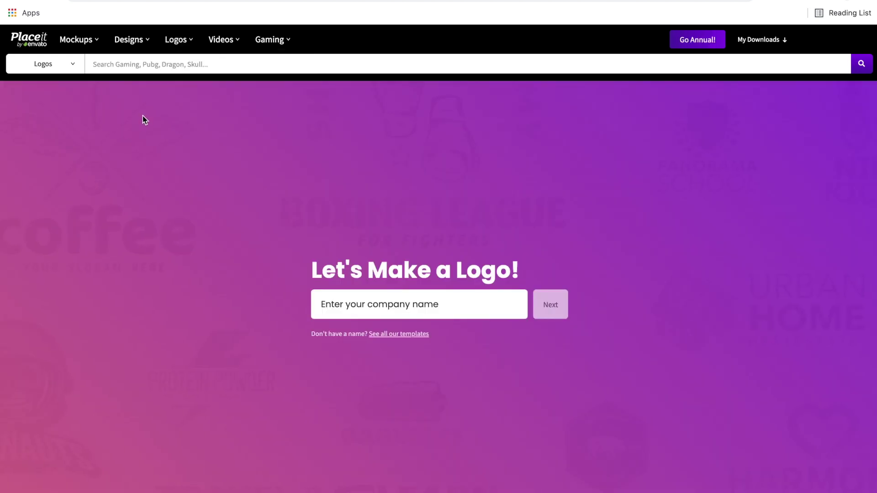
left_click(387, 338)
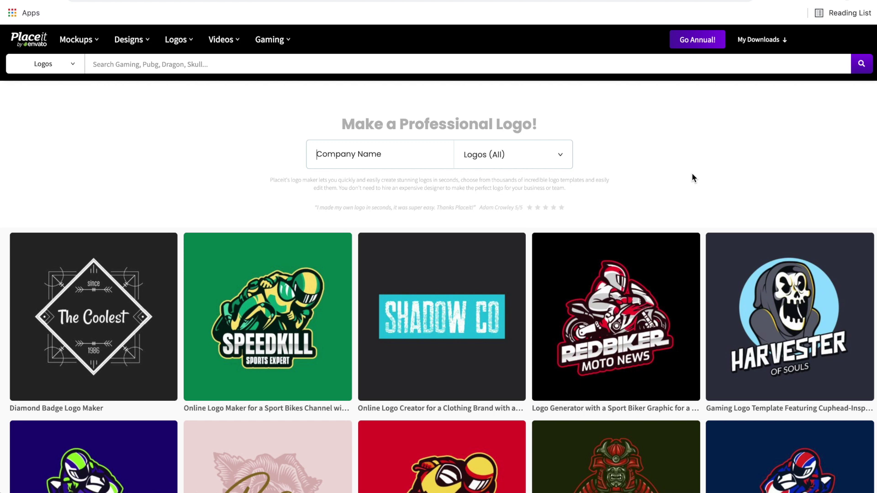
Look through the logo templates and narrow them to the Typographic category.
scroll(692, 173, "down", 3)
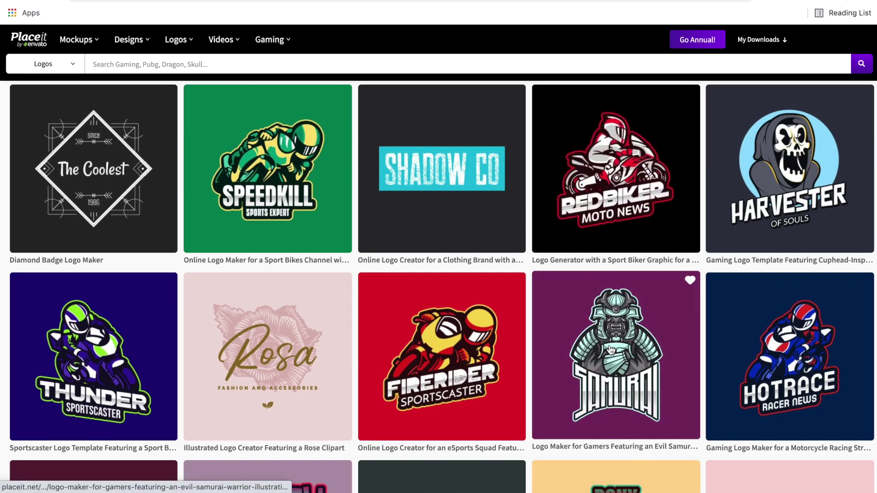
scroll(702, 261, "down", 3)
scroll(702, 259, "down", 2)
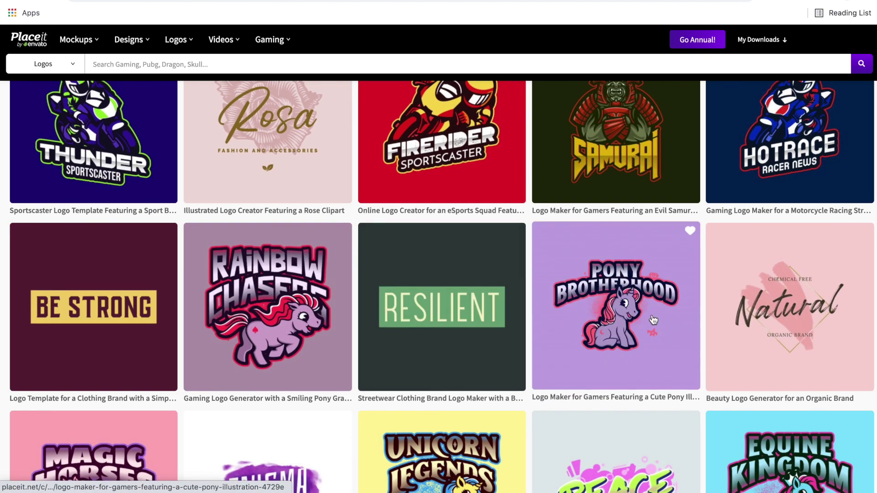
scroll(639, 315, "up", 8)
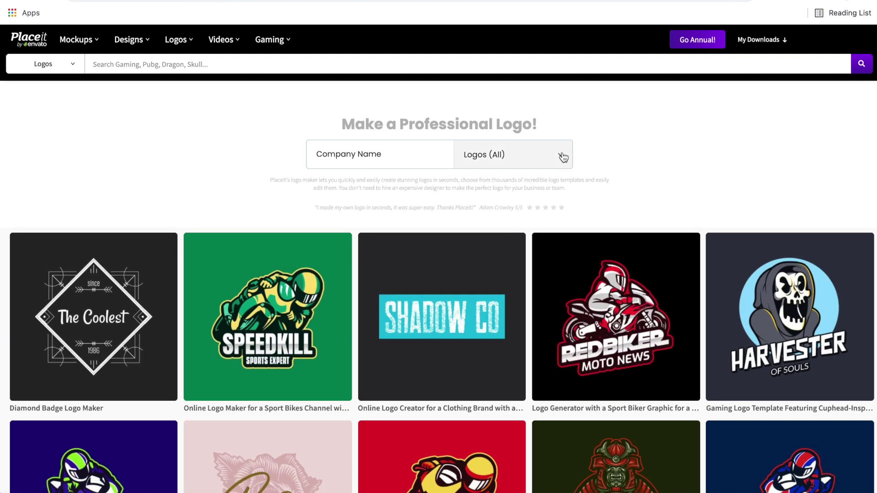
left_click(561, 159)
scroll(497, 311, "down", 3)
scroll(496, 318, "down", 12)
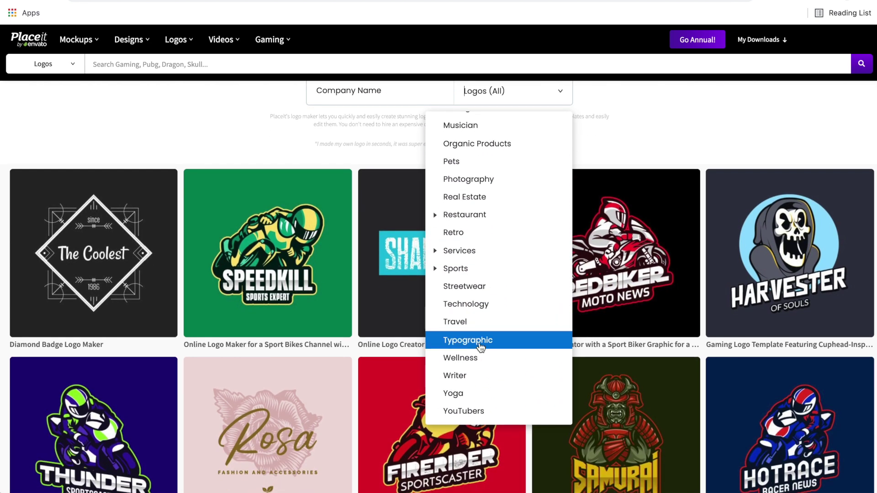
left_click(481, 348)
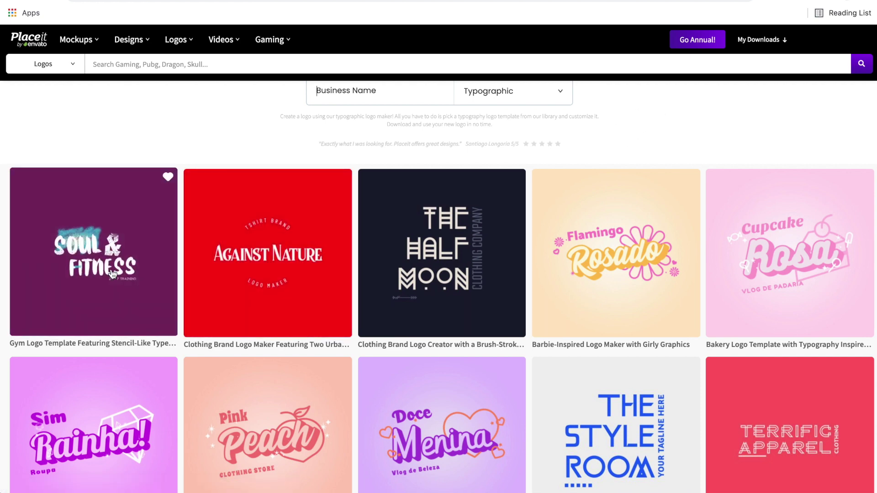
Open the dark "The Half Moon" clothing company logo template from the typographic logos for editing.
scroll(194, 146, "down", 8)
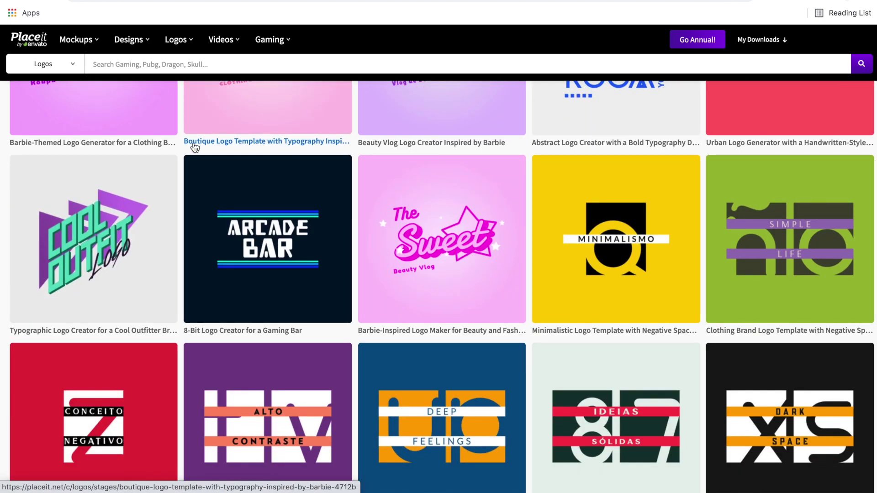
scroll(195, 146, "down", 6)
scroll(699, 131, "up", 9)
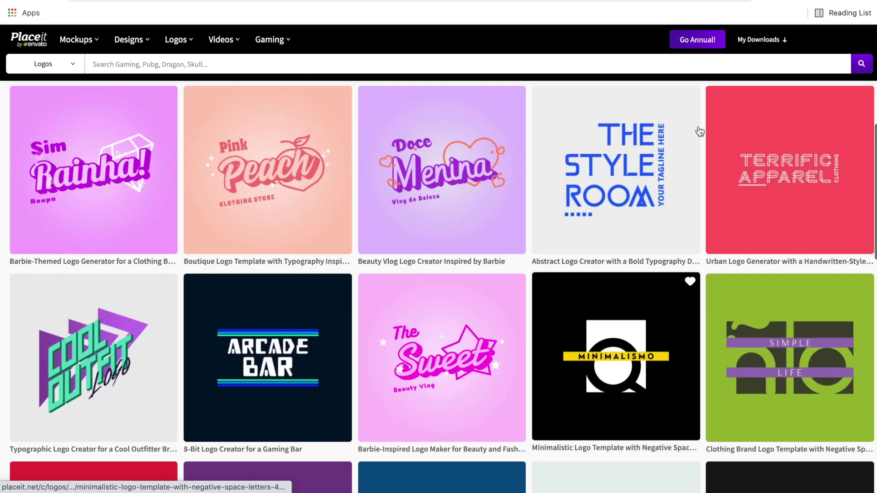
scroll(700, 131, "up", 7)
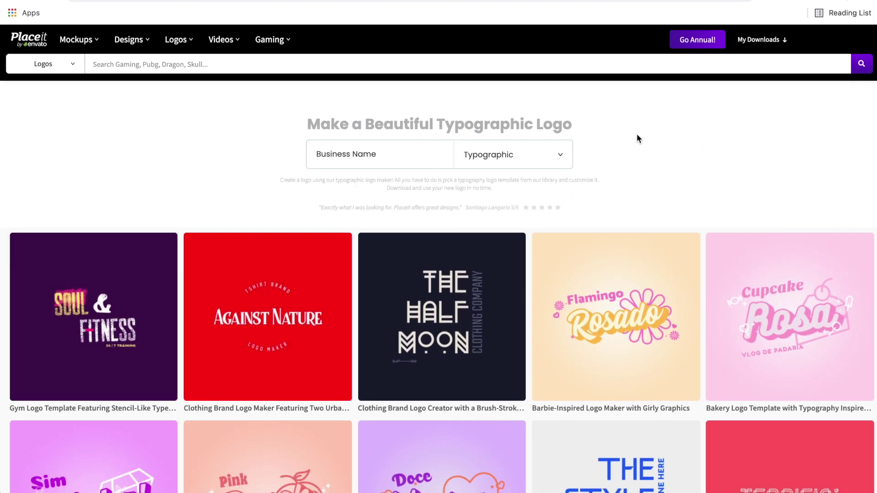
left_click(438, 357)
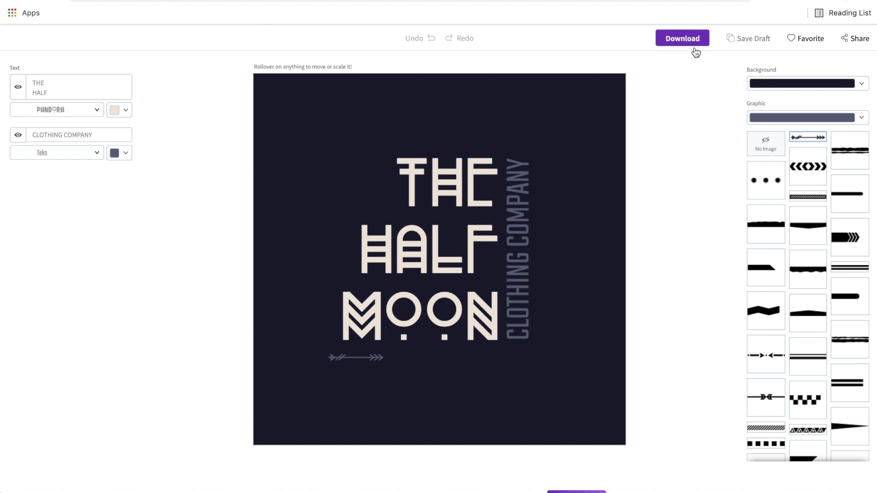
Make the logo's background transparent.
left_click(863, 87)
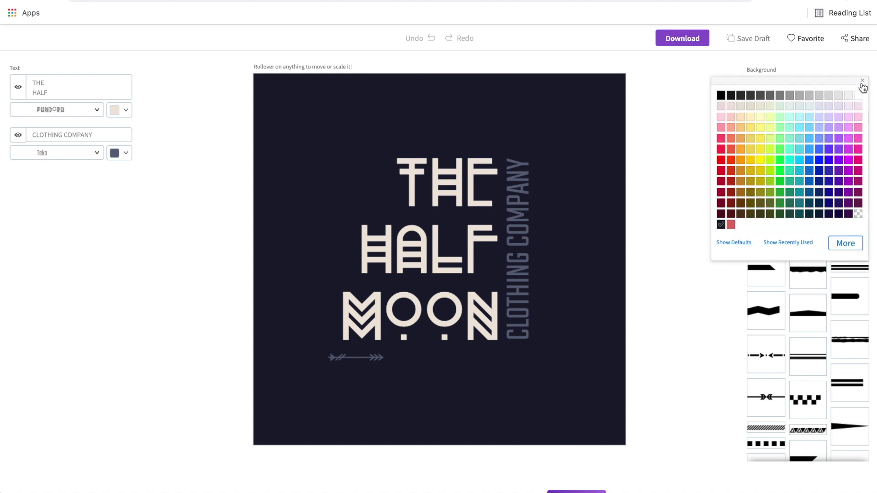
left_click(858, 214)
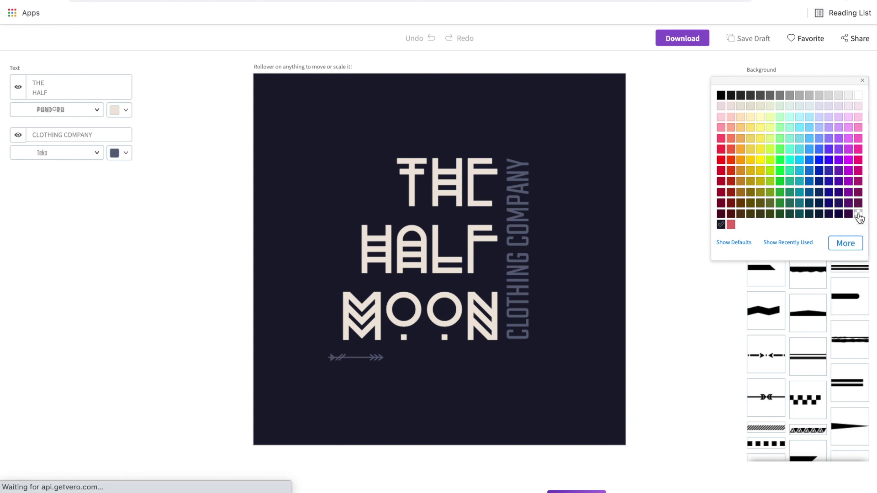
left_click(652, 198)
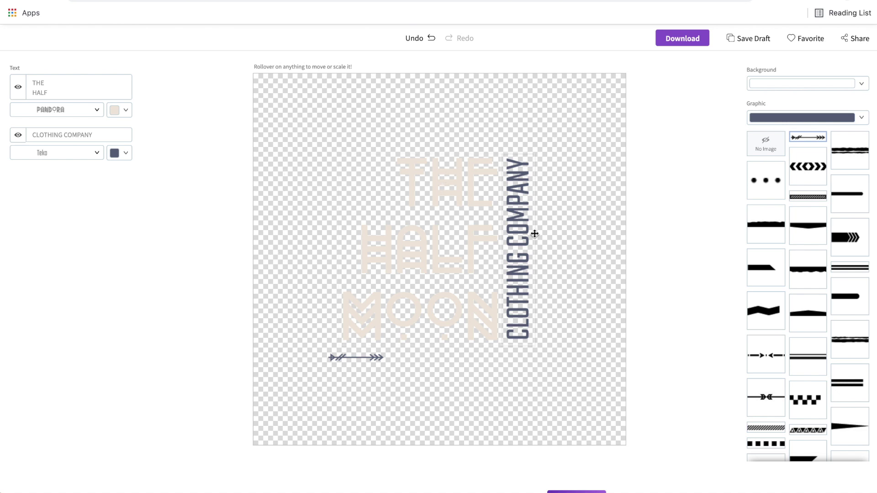
Try the logo background in solid black and then in white.
left_click(861, 84)
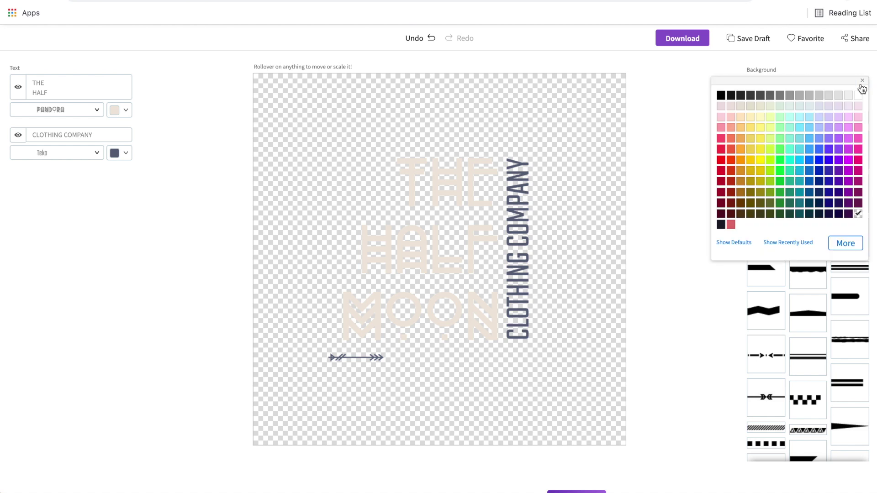
left_click(721, 96)
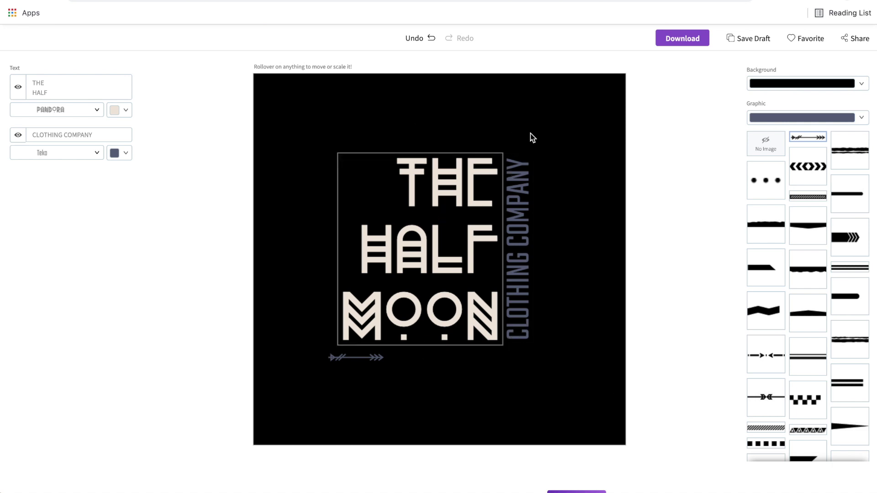
left_click(861, 84)
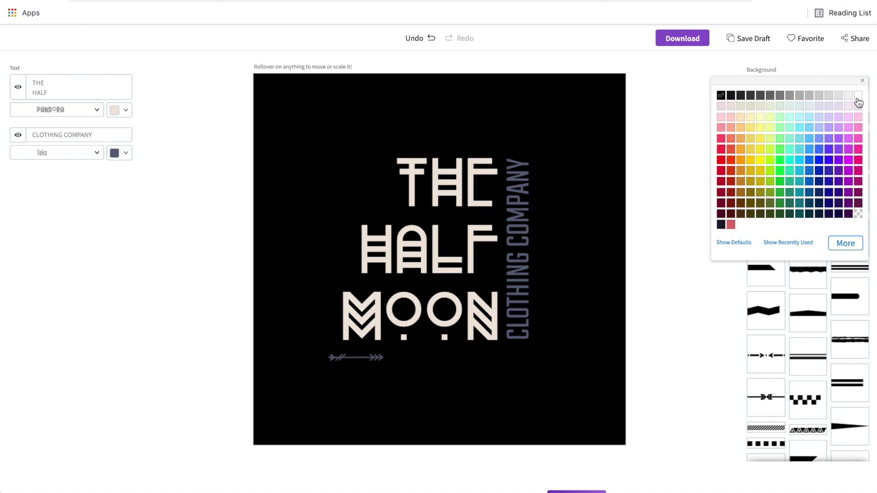
left_click(858, 96)
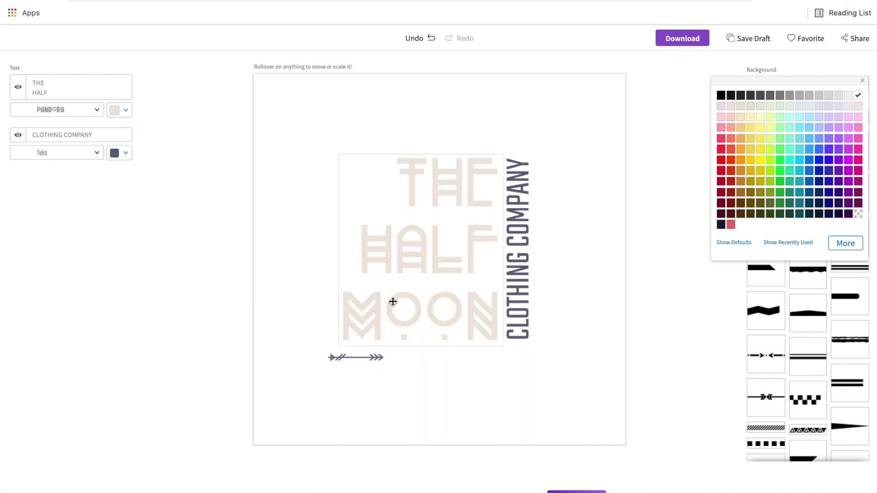
key("ctrl+z")
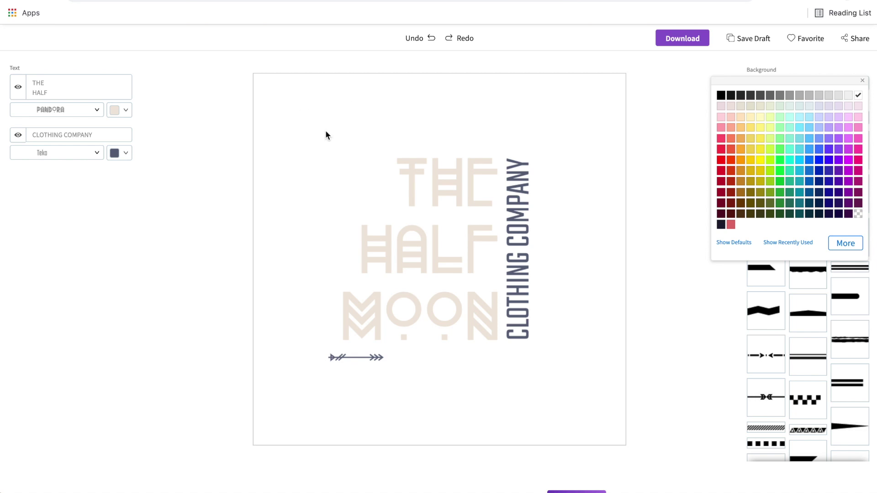
left_click(409, 257)
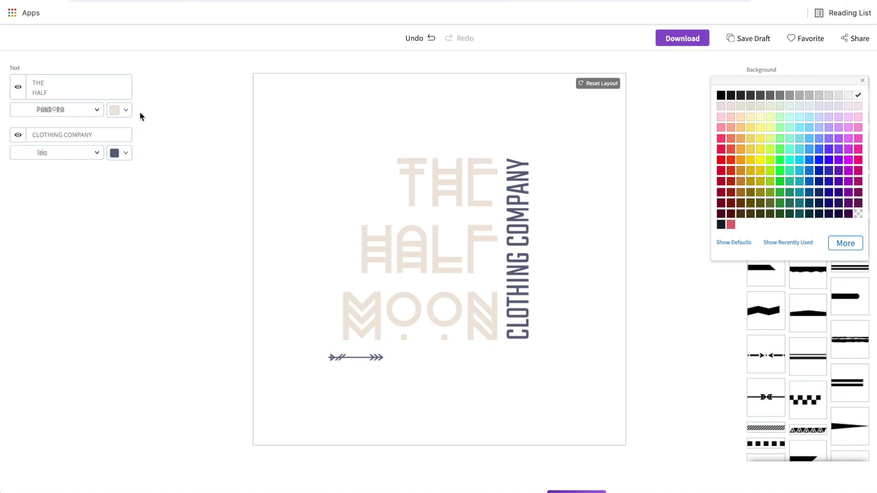
Try white as the colour of the "THE HALF MOON" text, then undo that colour change.
left_click(125, 110)
left_click(157, 123)
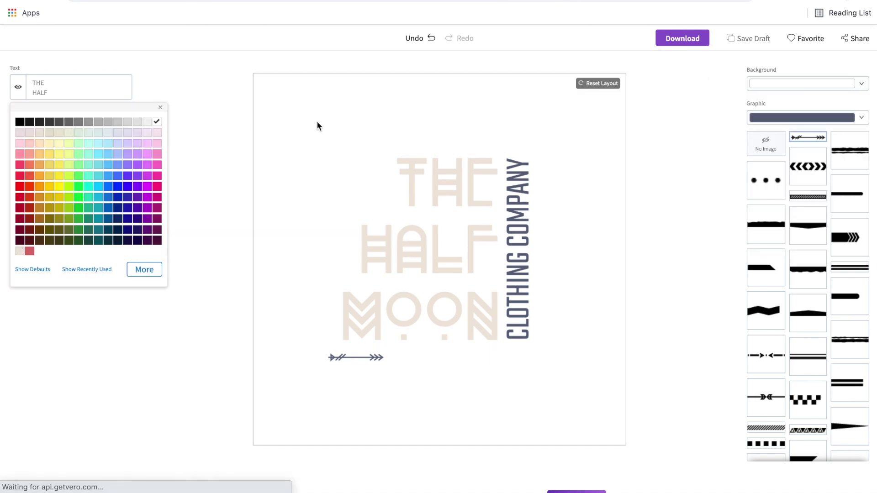
left_click(387, 112)
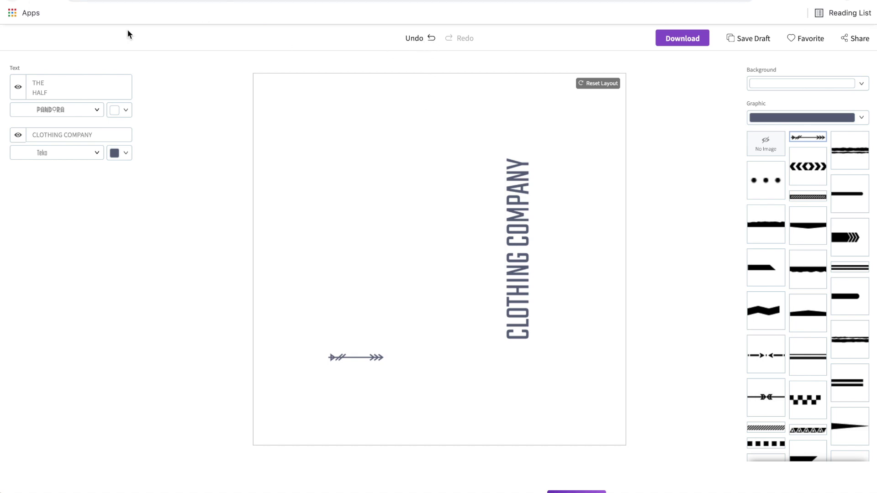
left_click(417, 40)
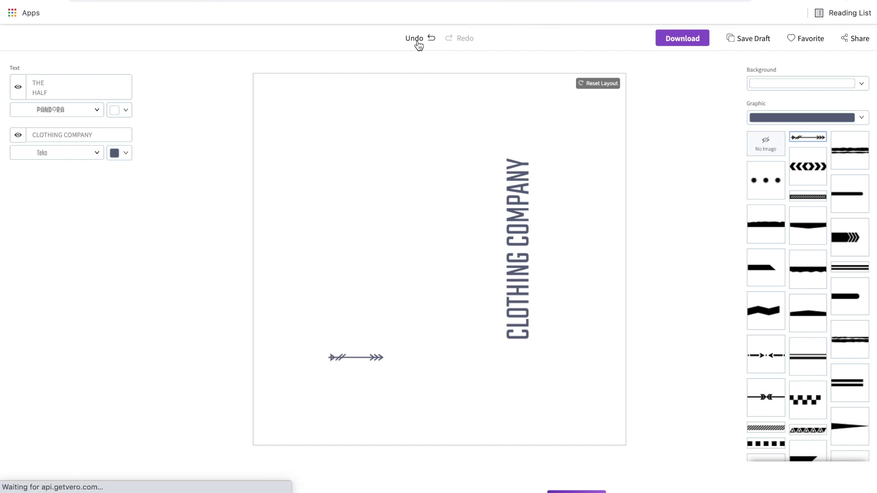
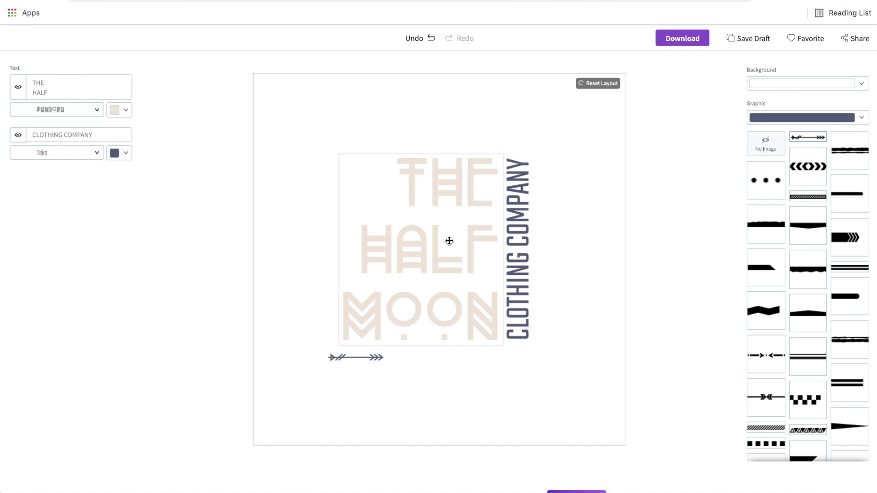
Try the design with No Image in place of the arrow graphic, then undo the removal.
left_click(771, 145)
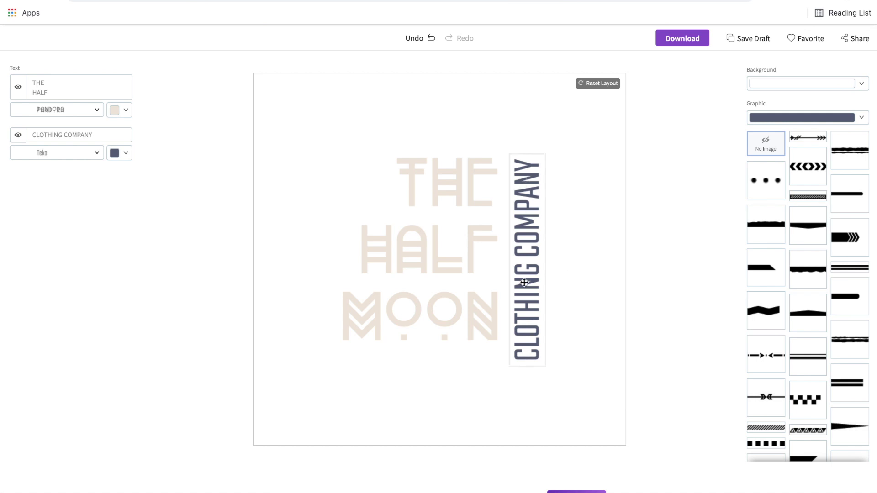
key("ctrl+z")
left_click(598, 84)
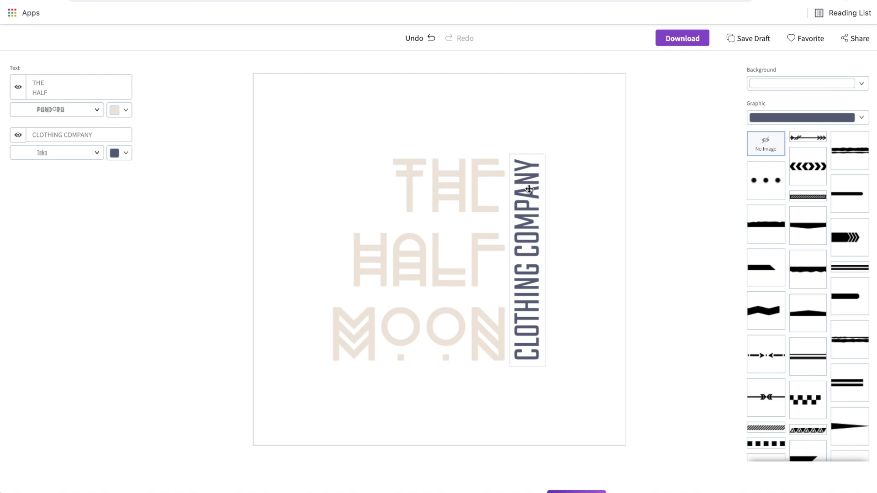
left_click(414, 38)
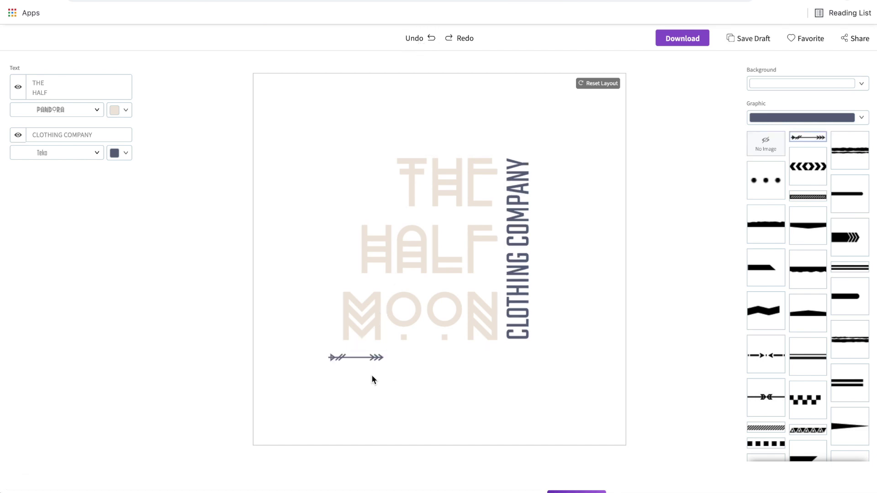
Move the arrow graphic out of the canvas so that only the text is left in the design.
left_click_drag(356, 360, 196, 360)
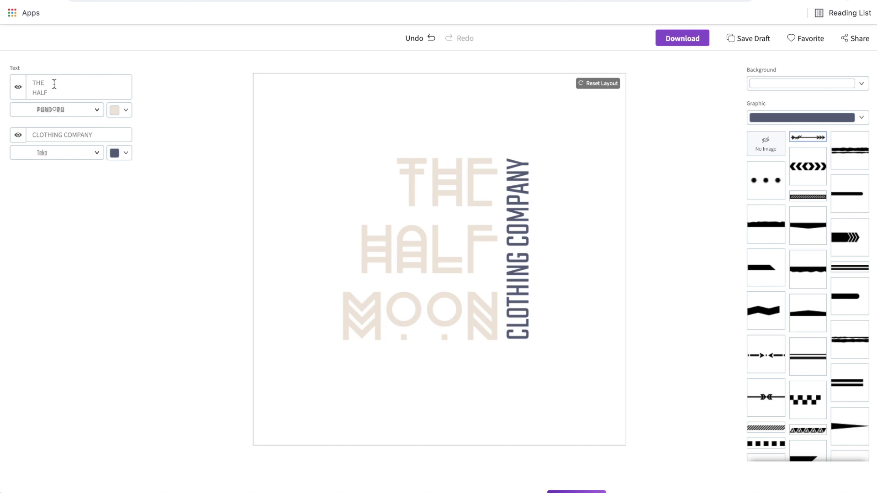
Examine the editable wording, suggested fonts and custom colour options for the "THE HALF MOON" text.
left_click_drag(58, 92, 23, 78)
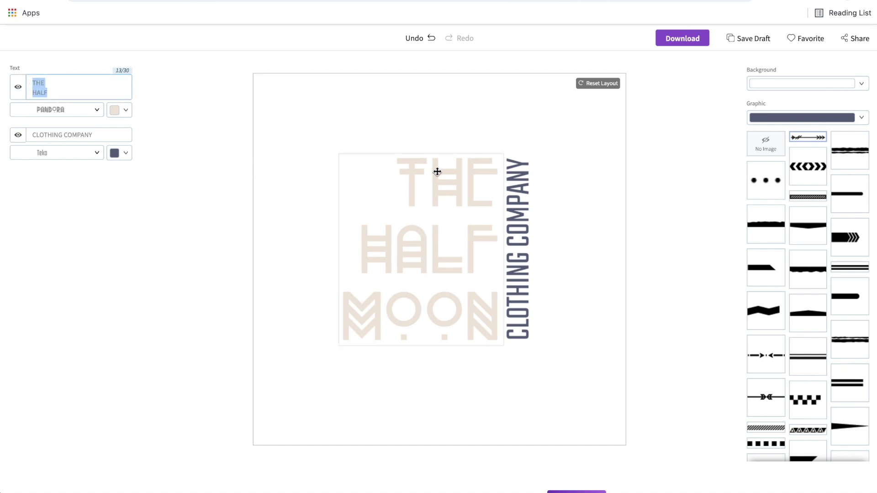
left_click(98, 110)
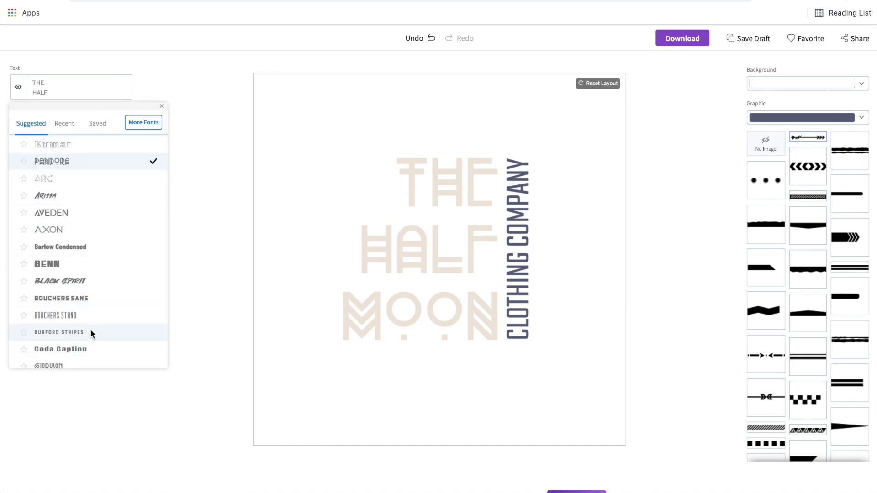
left_click(152, 160)
left_click(124, 111)
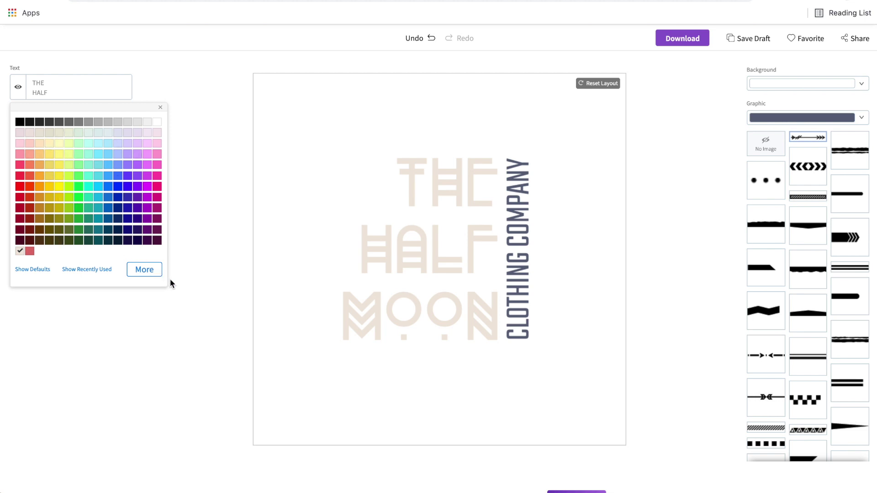
left_click(146, 270)
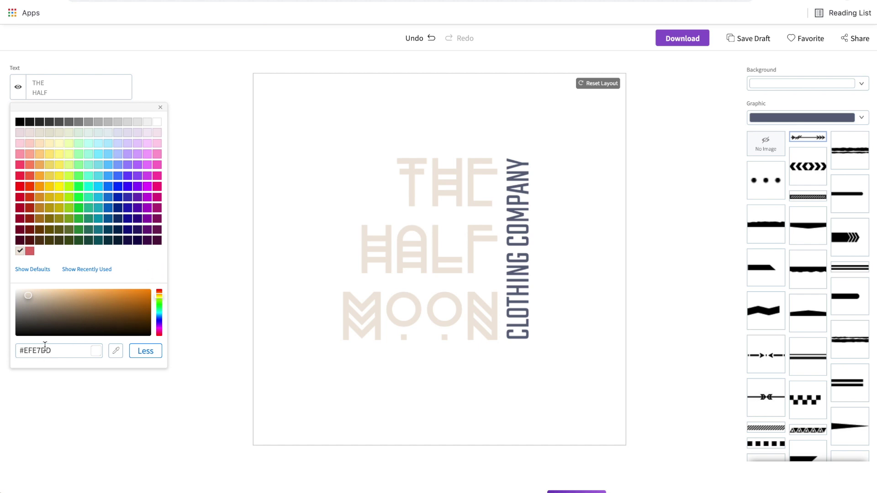
left_click(233, 267)
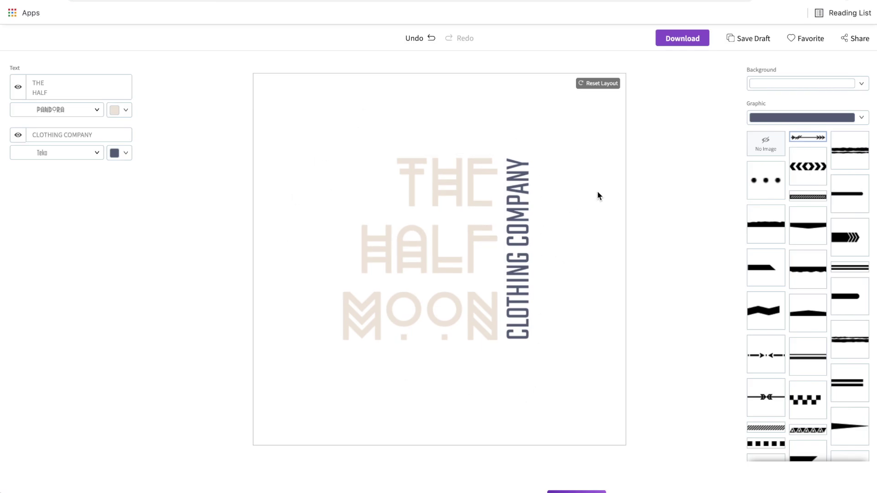
Preview the logo on a black background, then set the background to transparent.
left_click(862, 84)
left_click(721, 94)
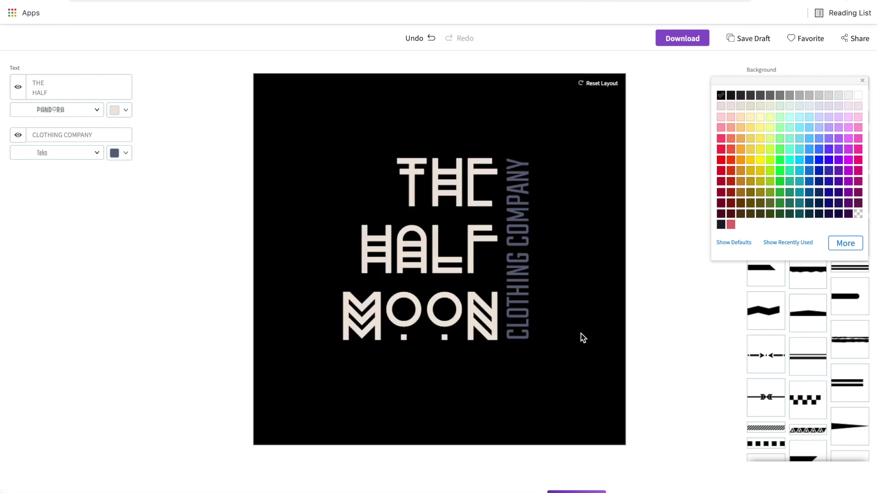
left_click(858, 213)
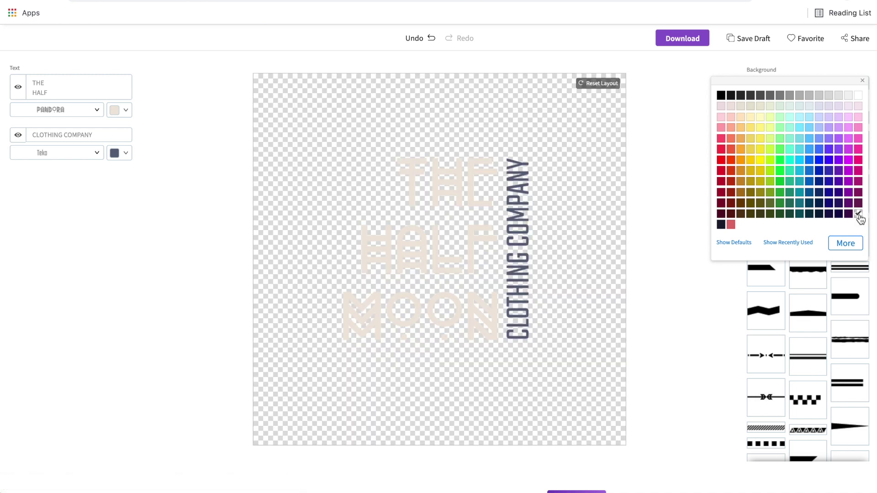
left_click(659, 177)
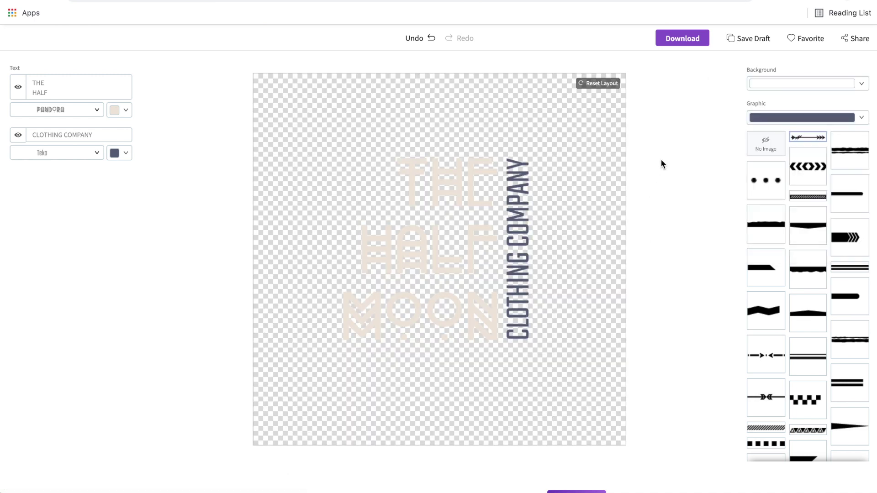
Download the logo and inspect the lettering up close in the opened PNG file.
left_click(692, 40)
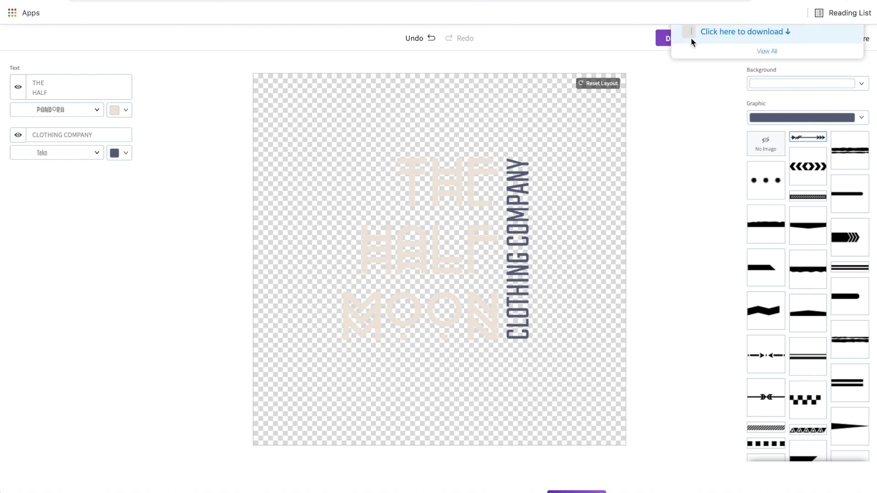
left_click(747, 31)
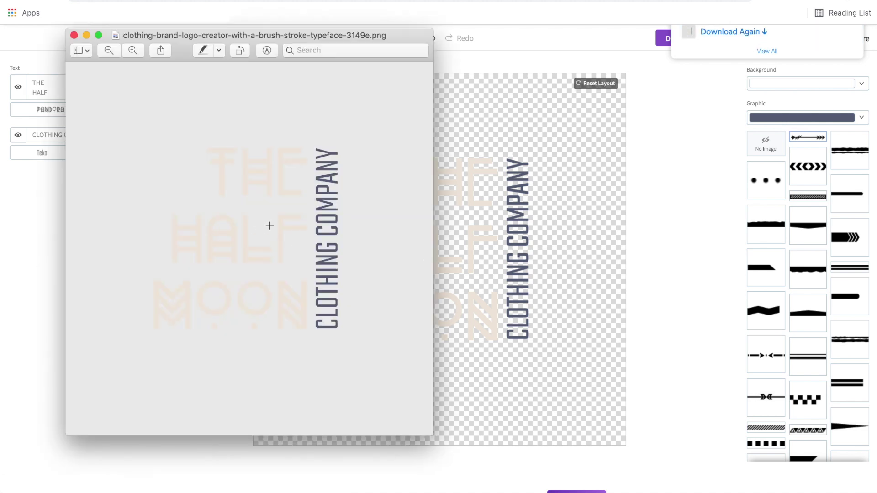
scroll(269, 226, "up", 5)
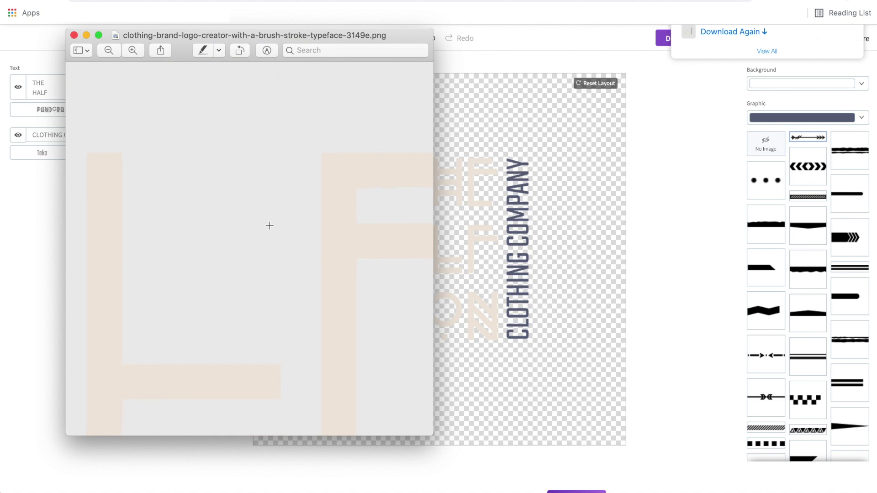
scroll(271, 226, "down", 2)
scroll(273, 226, "down", 5)
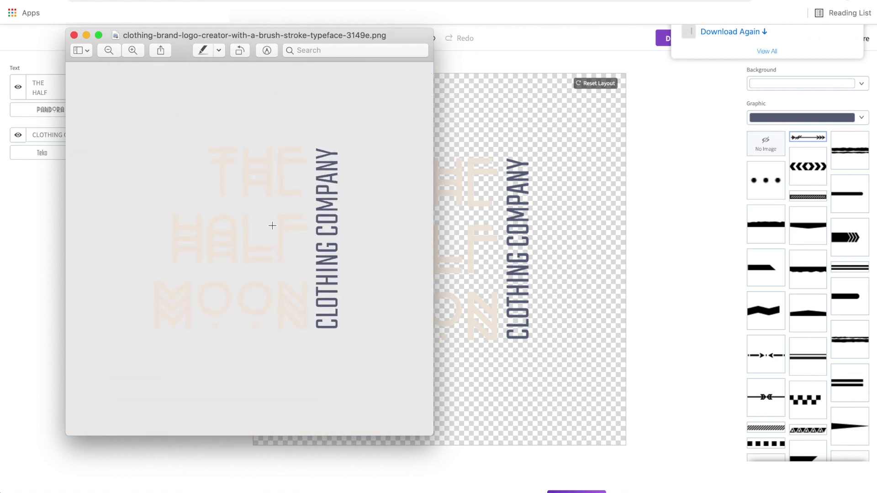